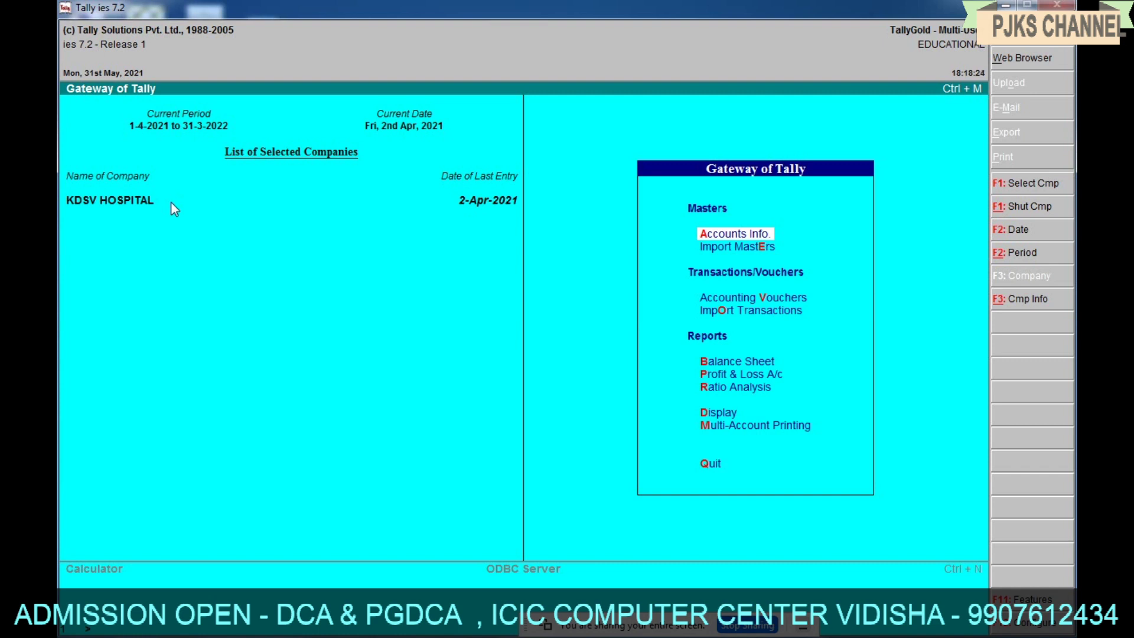
Step: Open the ledger listed directly below Profit & Loss A/c for alteration
key(Return)
key(l)
key(d)
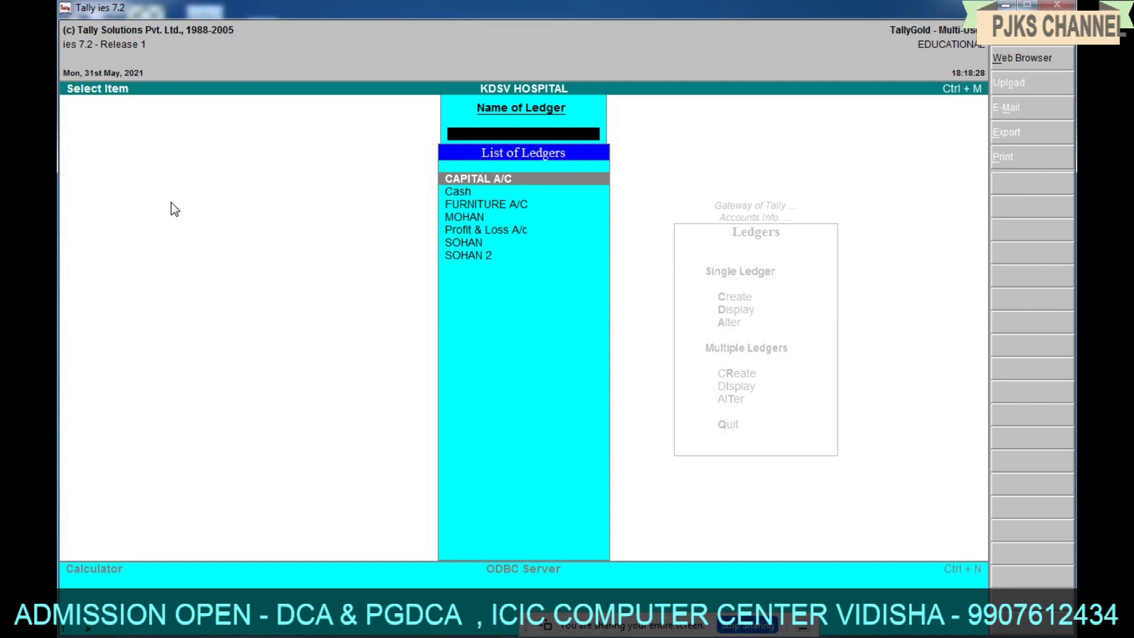
key(Down)
key(Down)
key(Down)
key(Down)
key(Down)
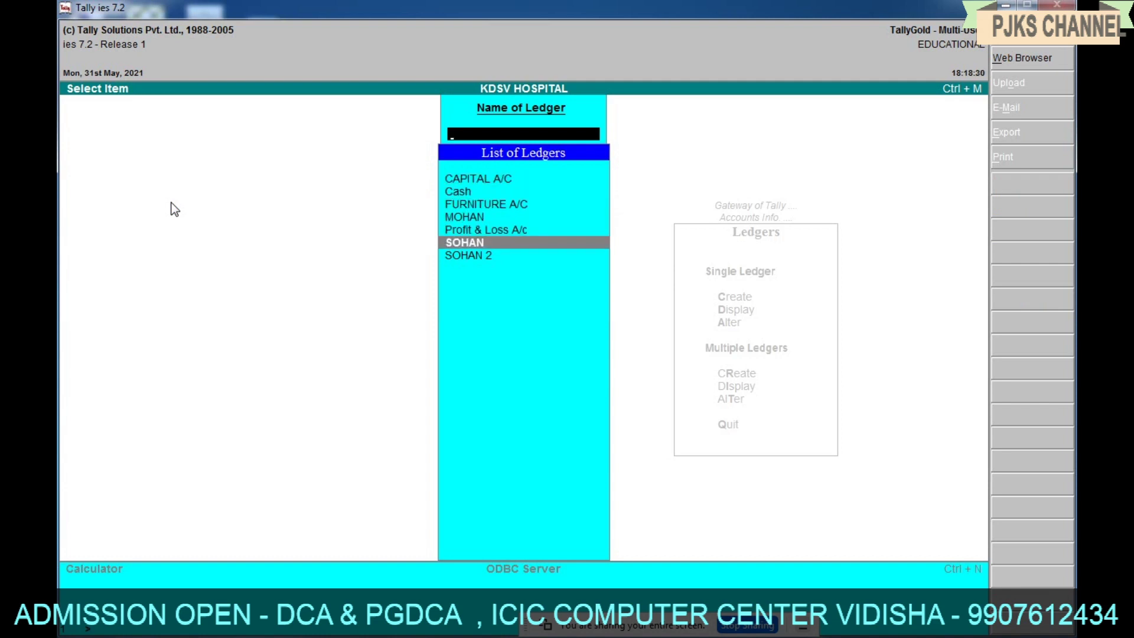
key(Return)
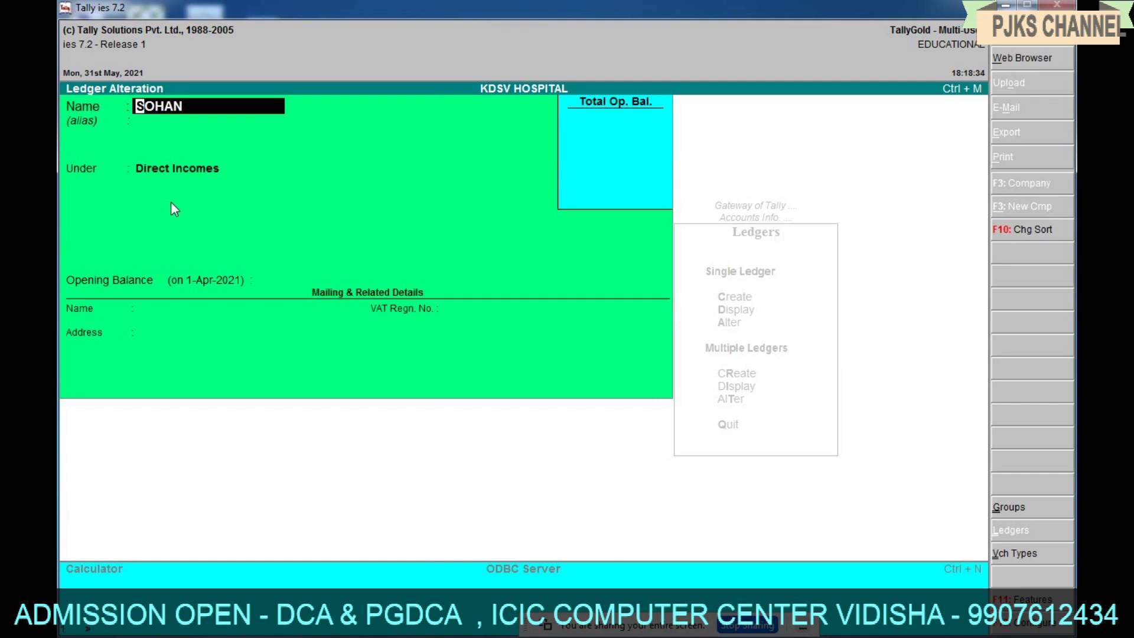
Step: Check which group the ledger is placed under, accept it as is and return to the Gateway of Tally
click(197, 172)
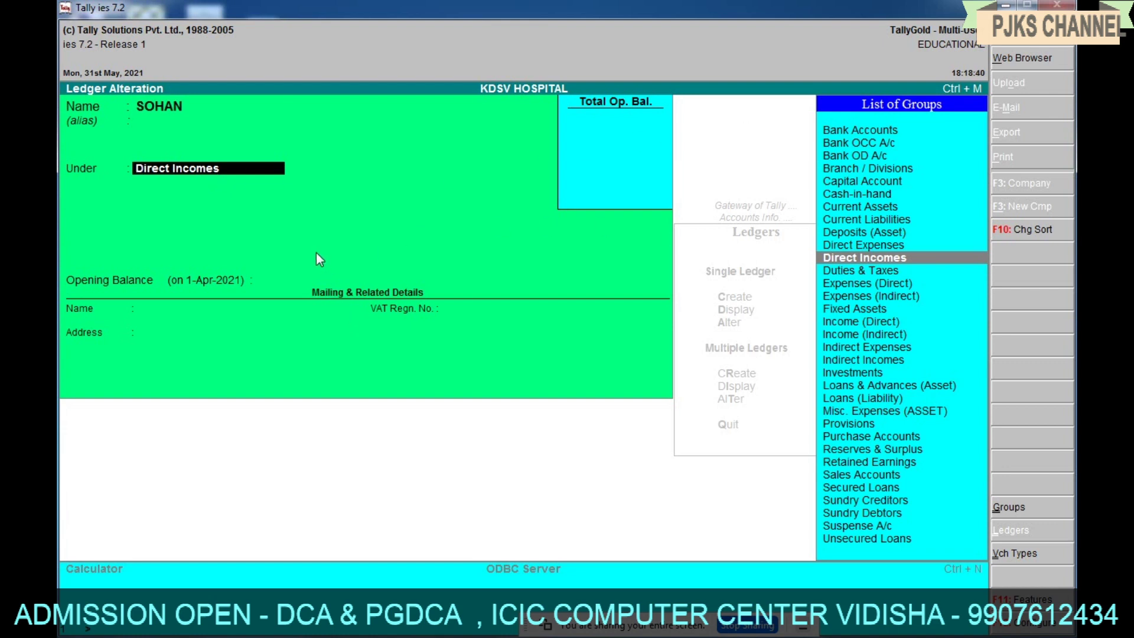
key(ctrl+a)
key(Escape)
key(Escape)
key(Escape)
key(Escape)
key(Escape)
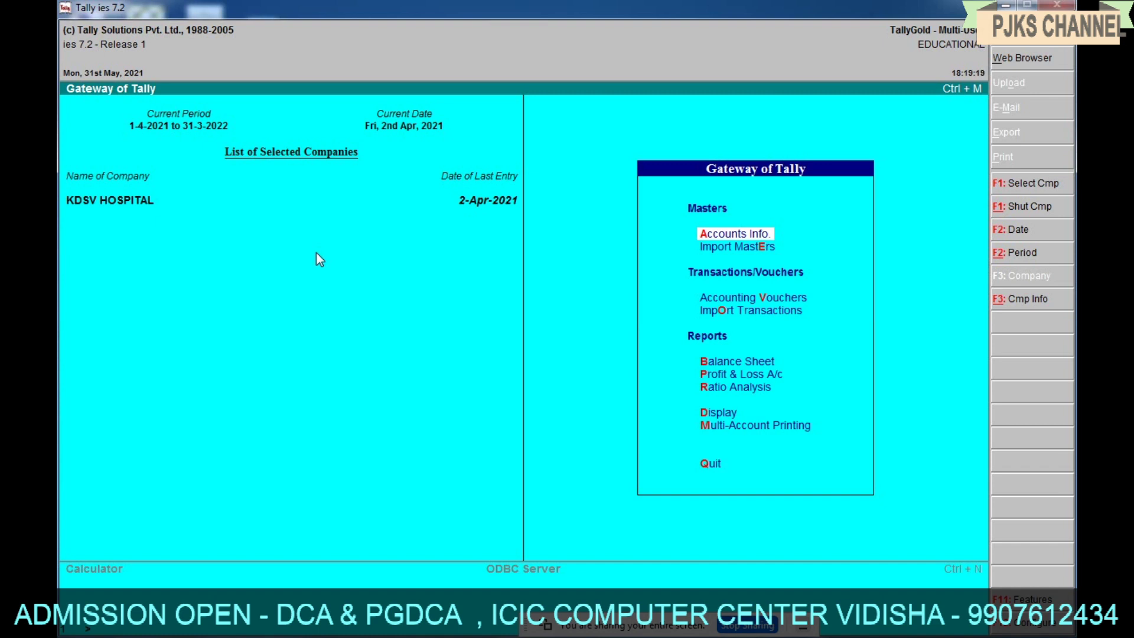
key(v)
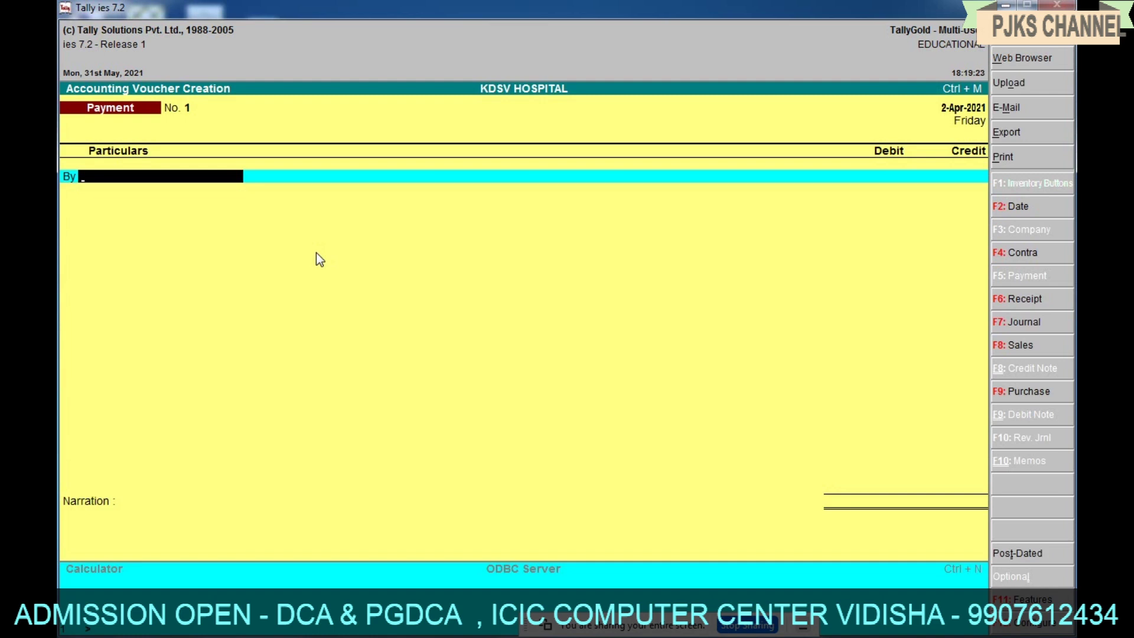
key(F6)
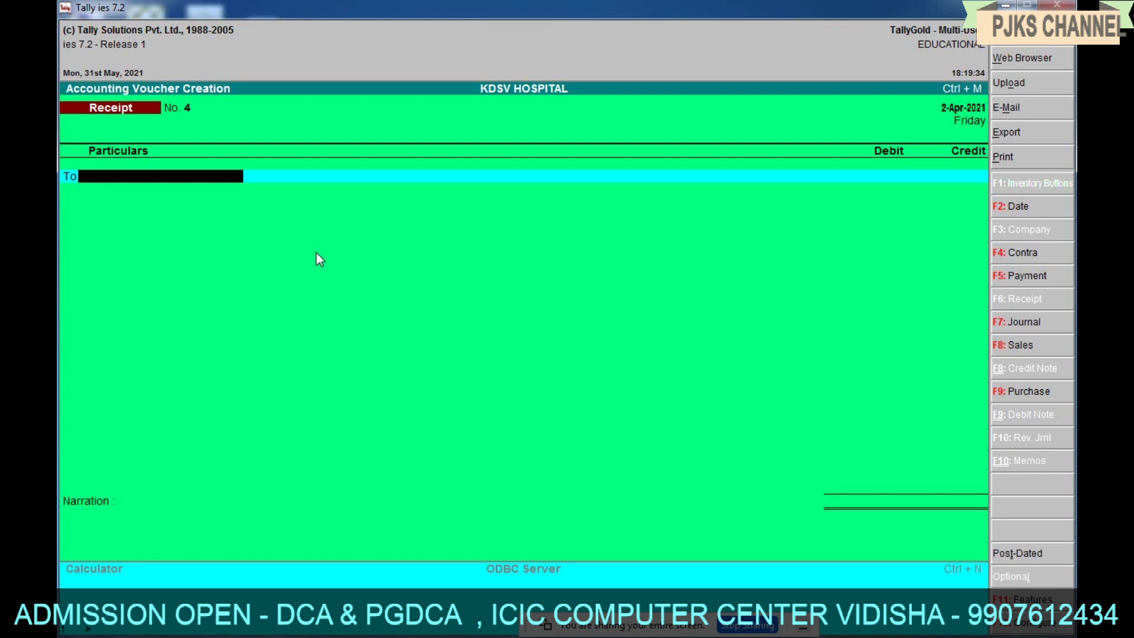
key(Escape)
key(Escape)
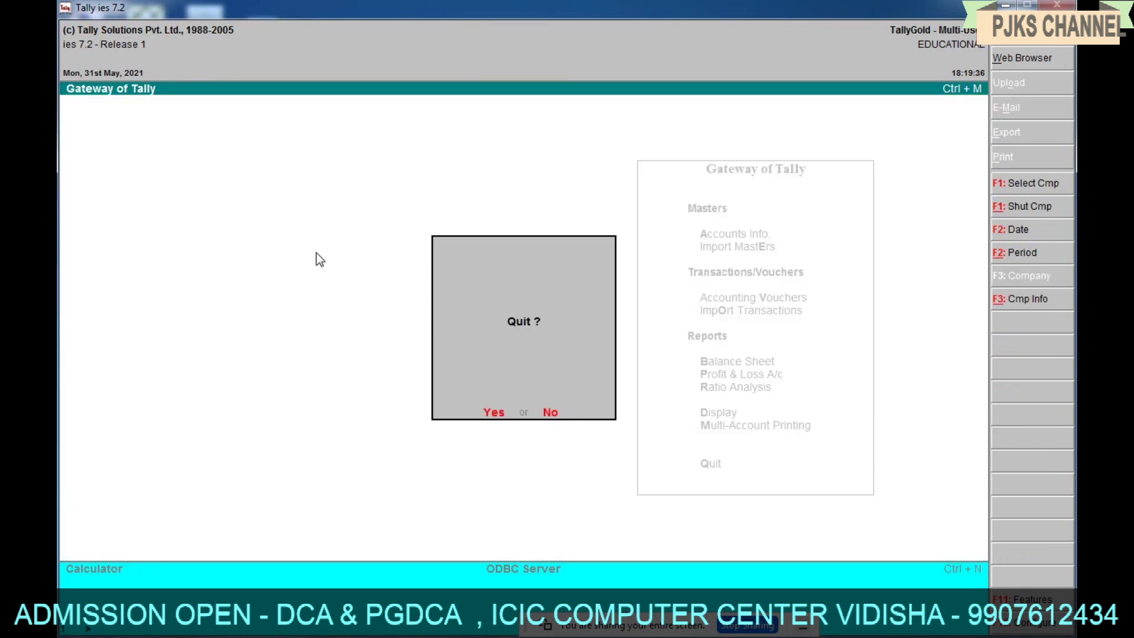
key(Escape)
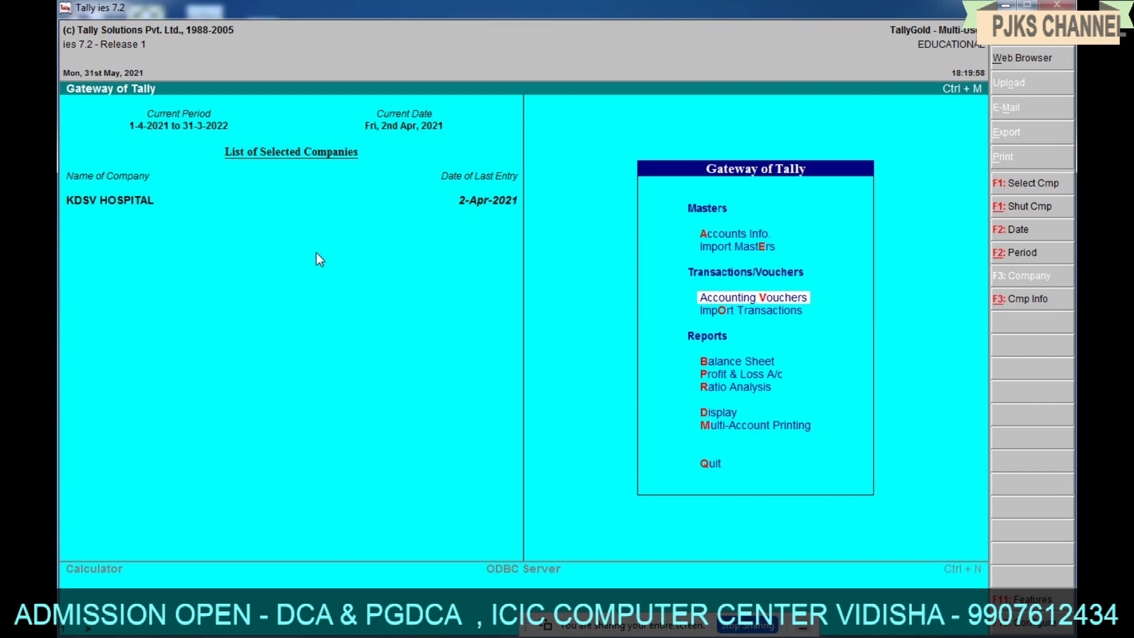
Step: Display the account book vouchers of the ledger listed directly below Profit & Loss A/c
key(d)
key(a)
key(l)
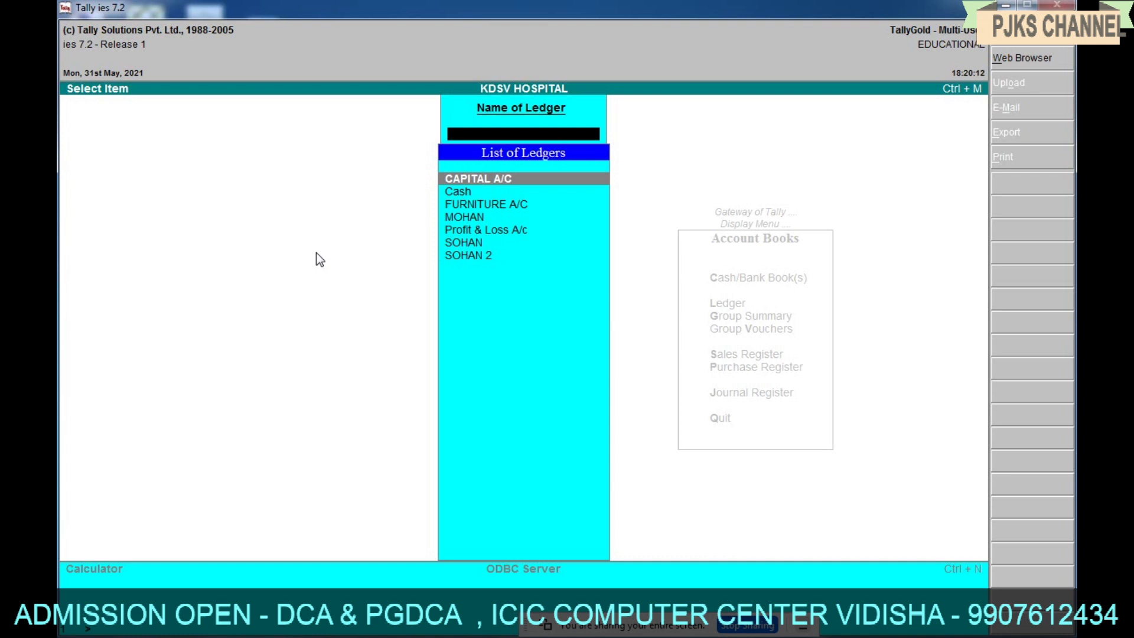
key(Down)
key(Down)
key(Down)
key(Down)
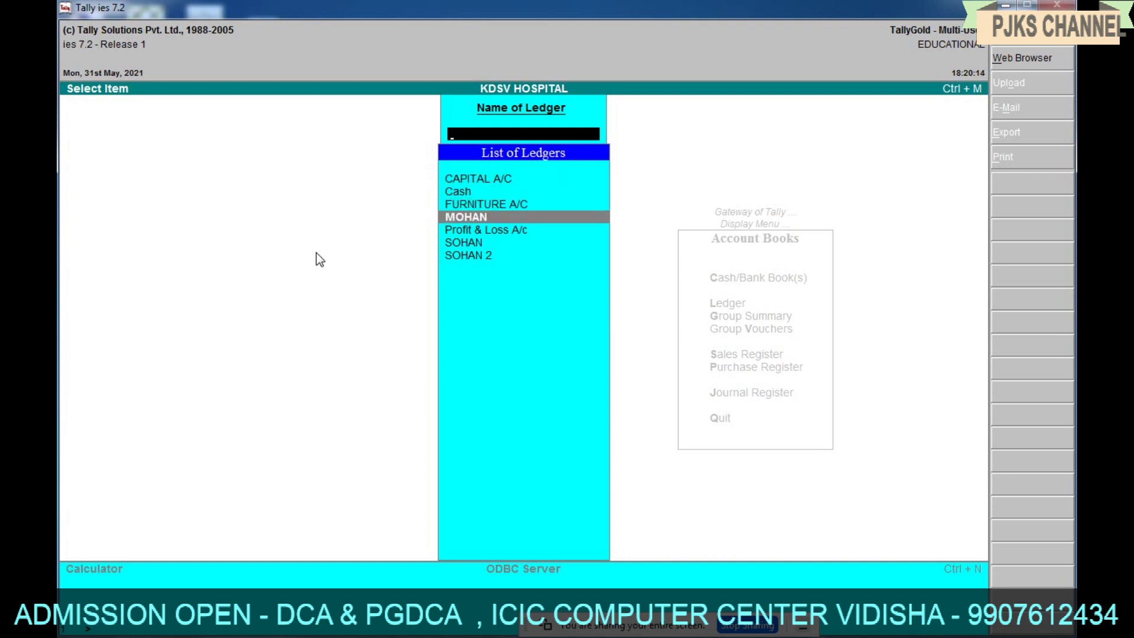
key(Down)
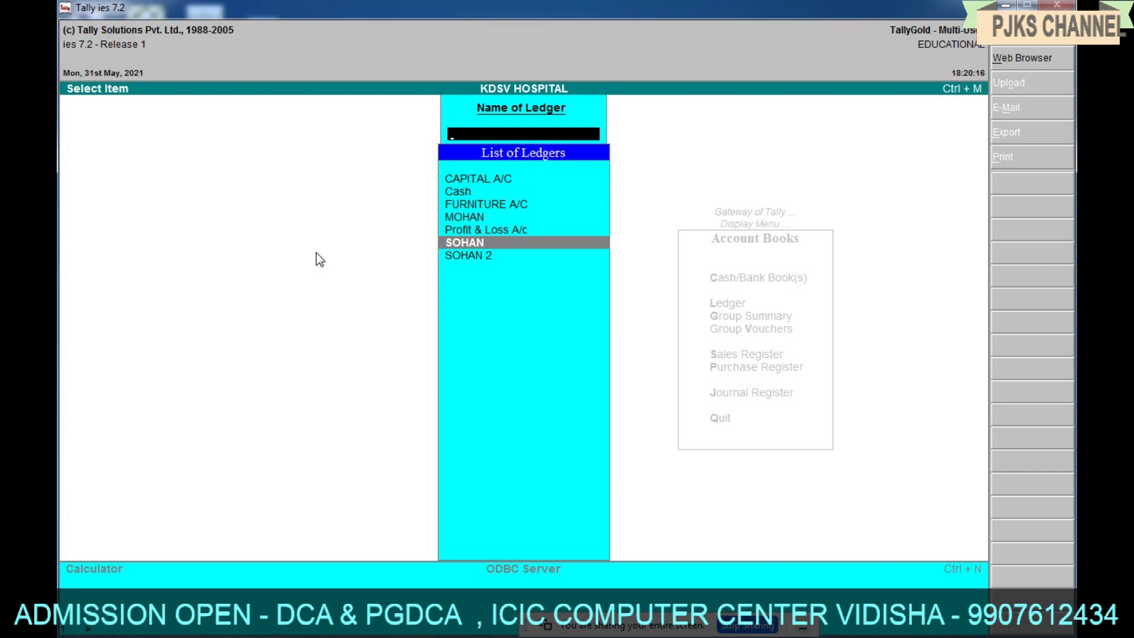
key(Return)
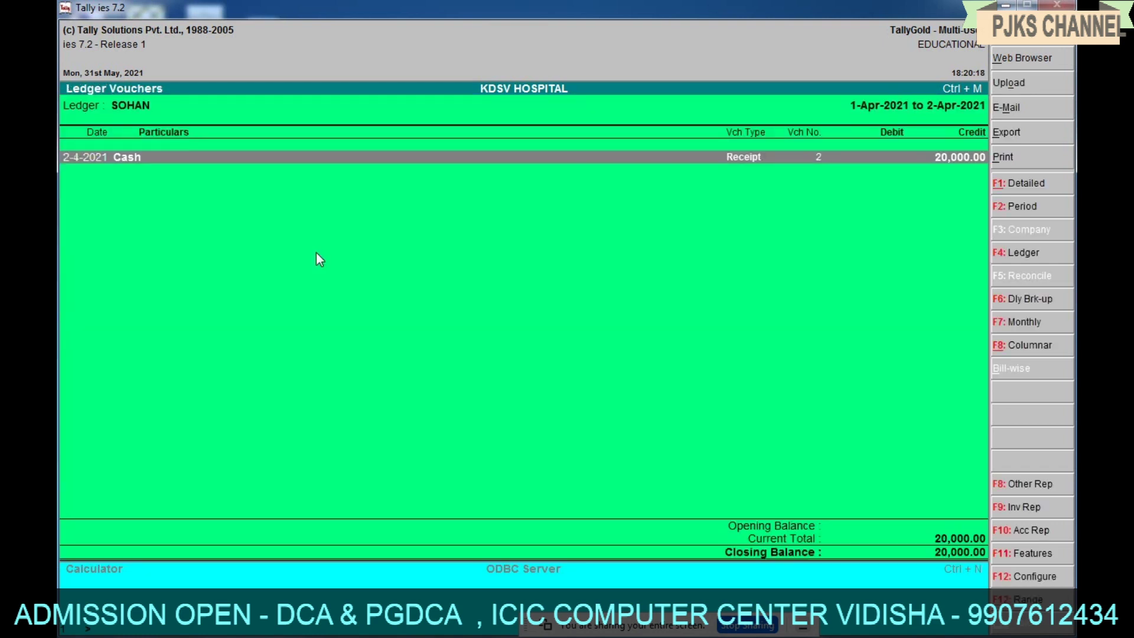
Step: Set the credit amount in receipt voucher No. 2 to 2,000, save the voucher and return to the Gateway of Tally
key(Return)
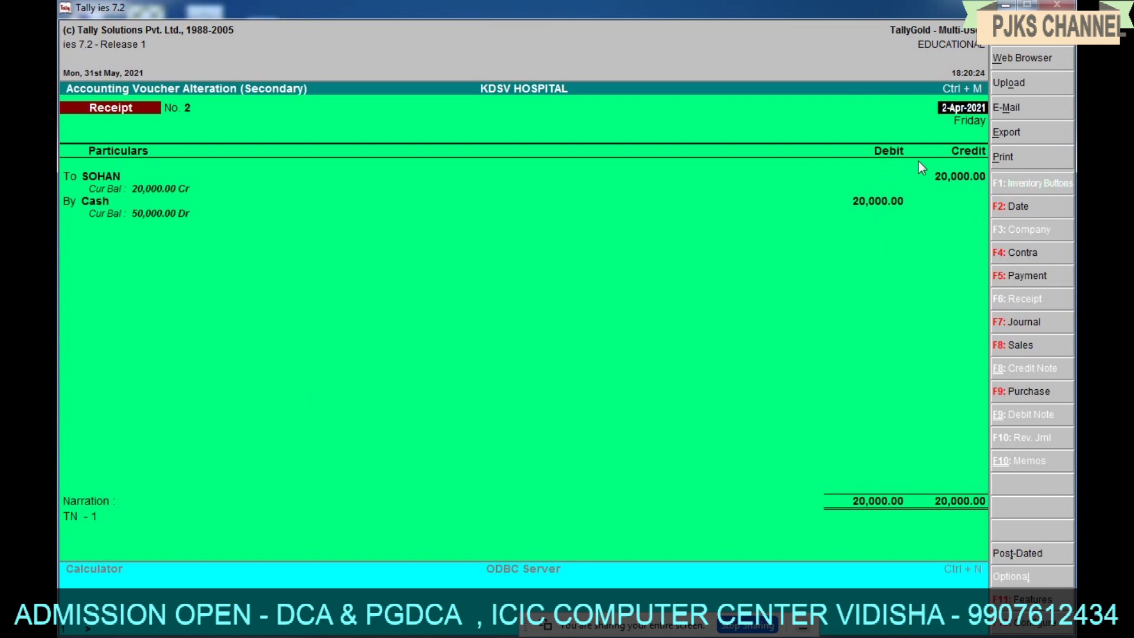
key(Return)
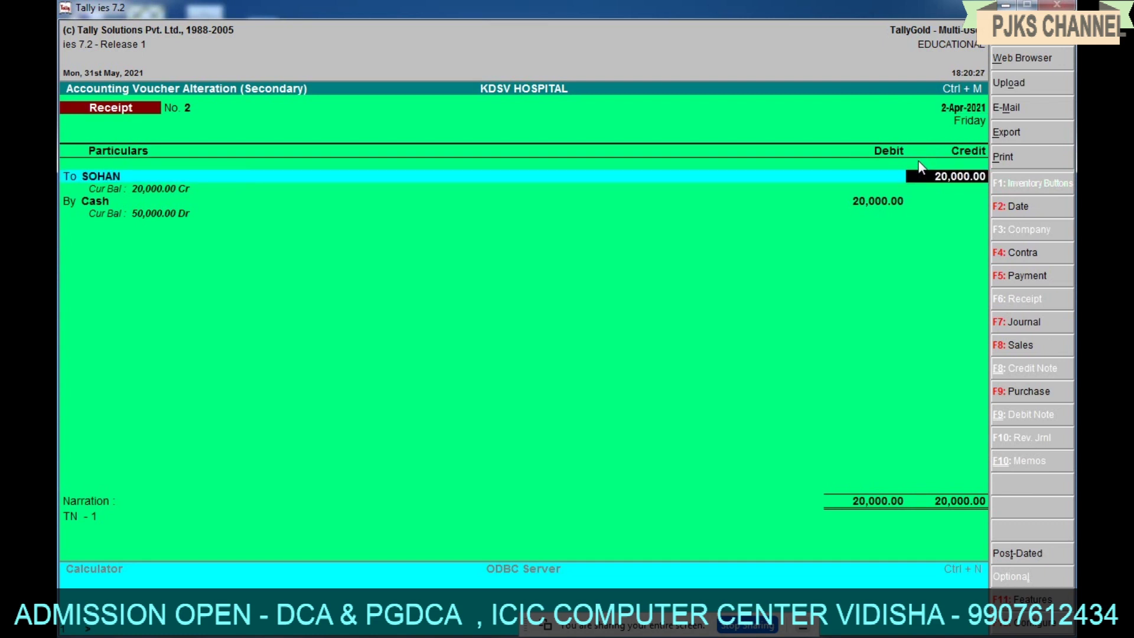
text(2000)
key(Return)
key(Return)
key(Return)
key(Return)
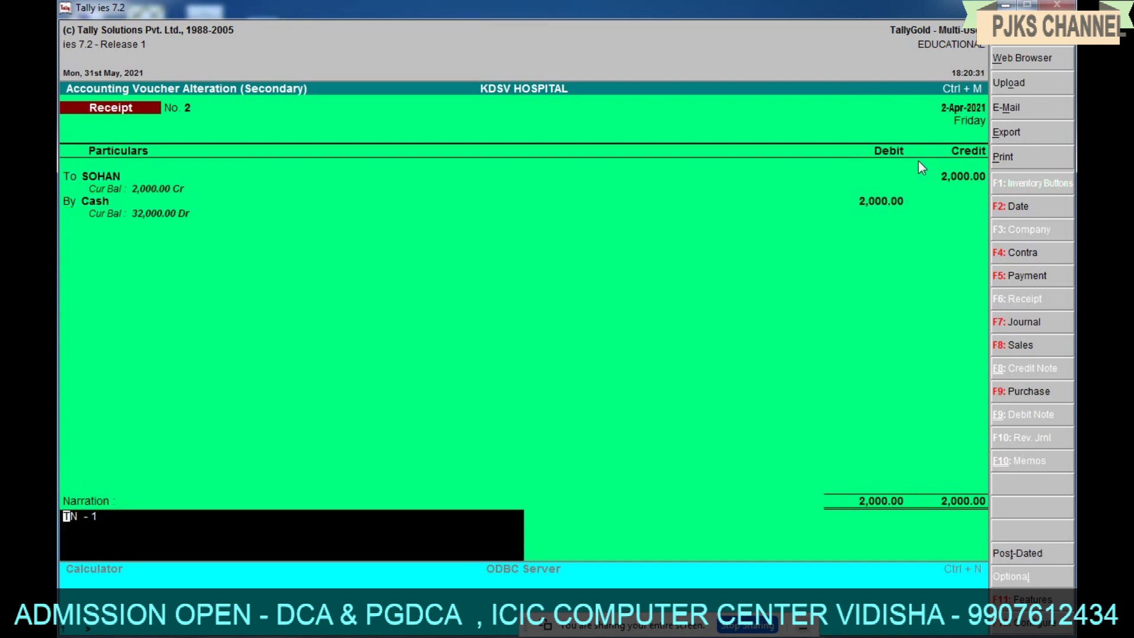
key(Return)
key(Return)
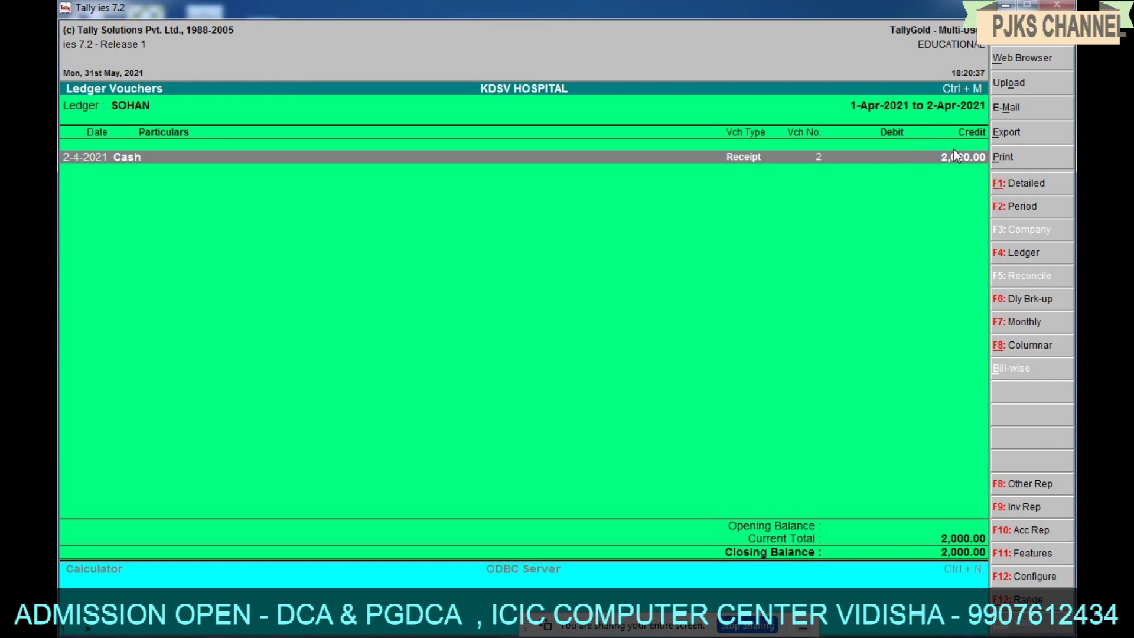
key(Escape)
key(Escape)
key(Escape)
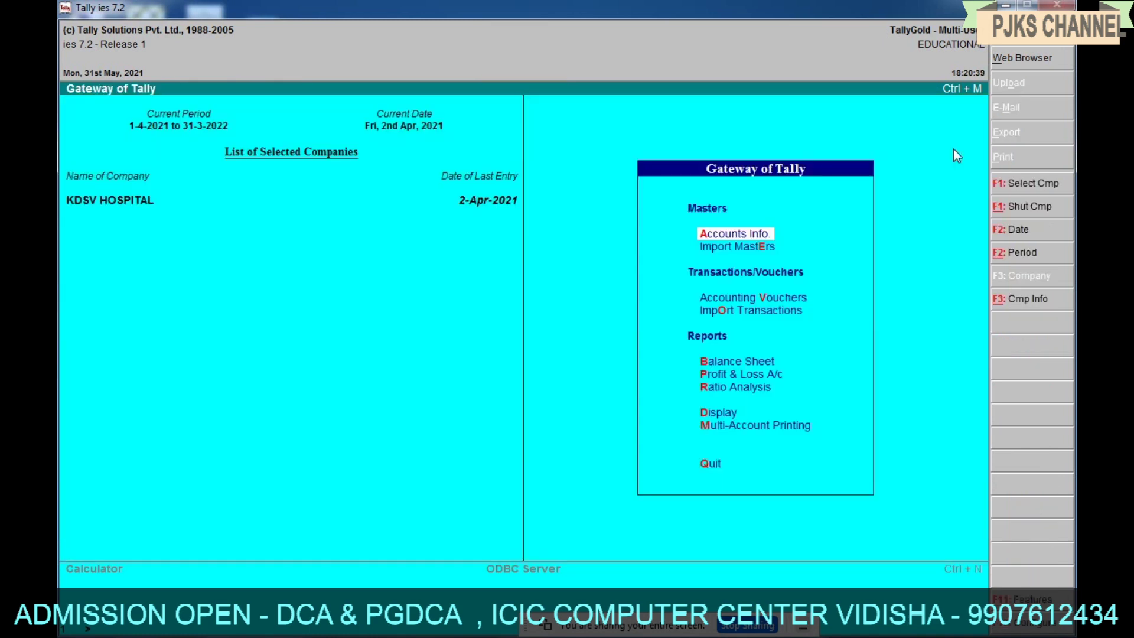
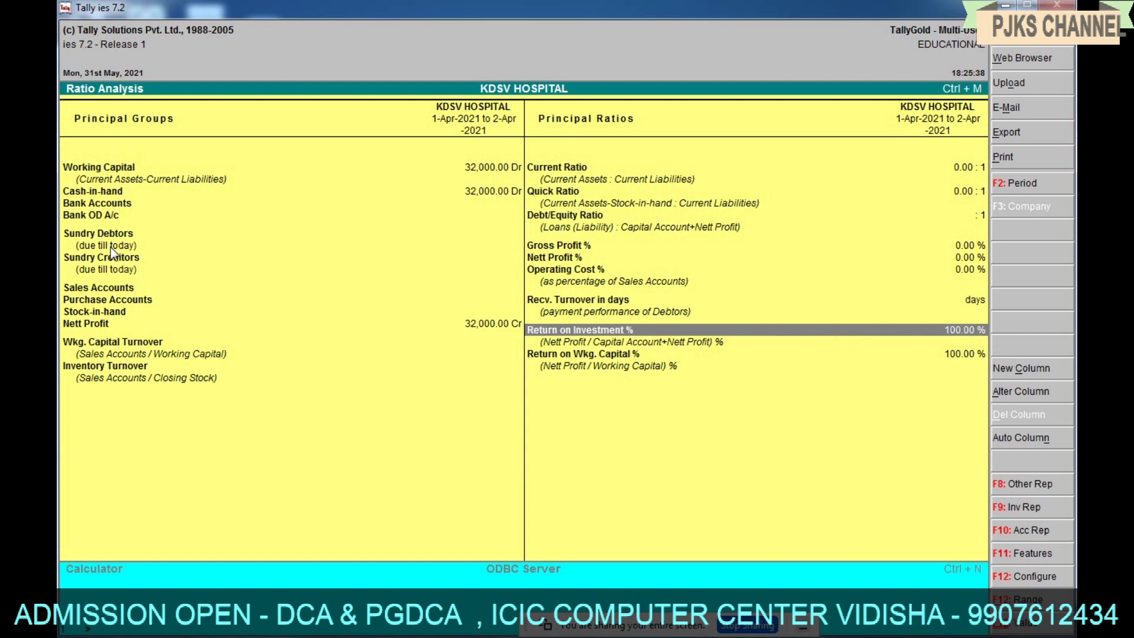
Step: Examine Nett Profit, Working Capital, Return on Wkg. Capital, Gross Profit %, Nett Profit % and Operating Cost % in Ratio Analysis, and leave the report
click(92, 326)
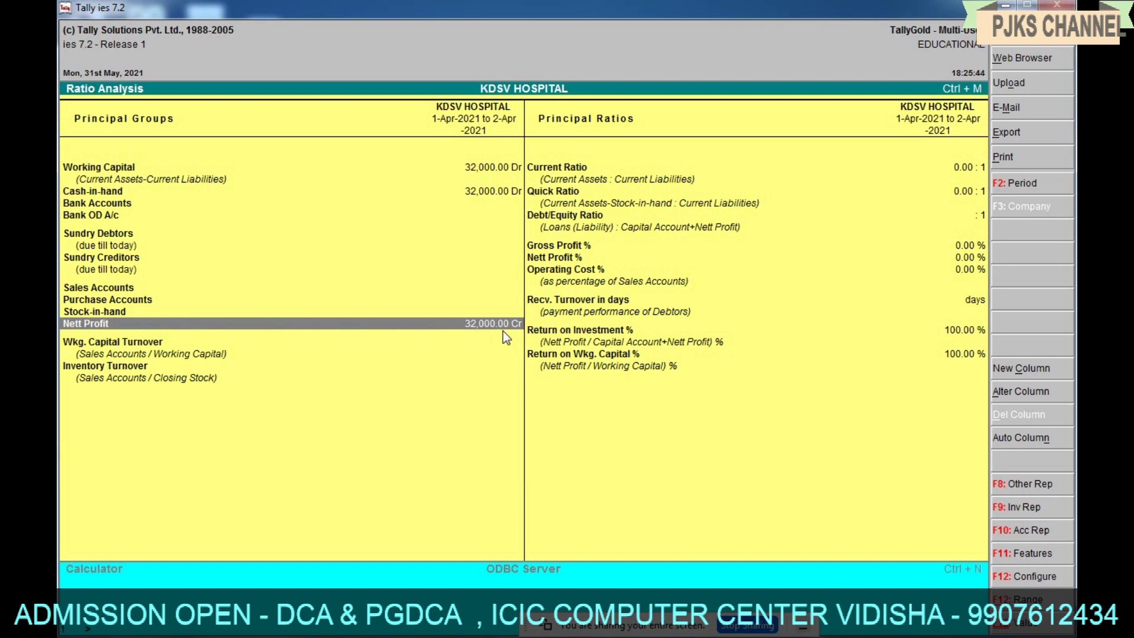
click(111, 166)
click(486, 158)
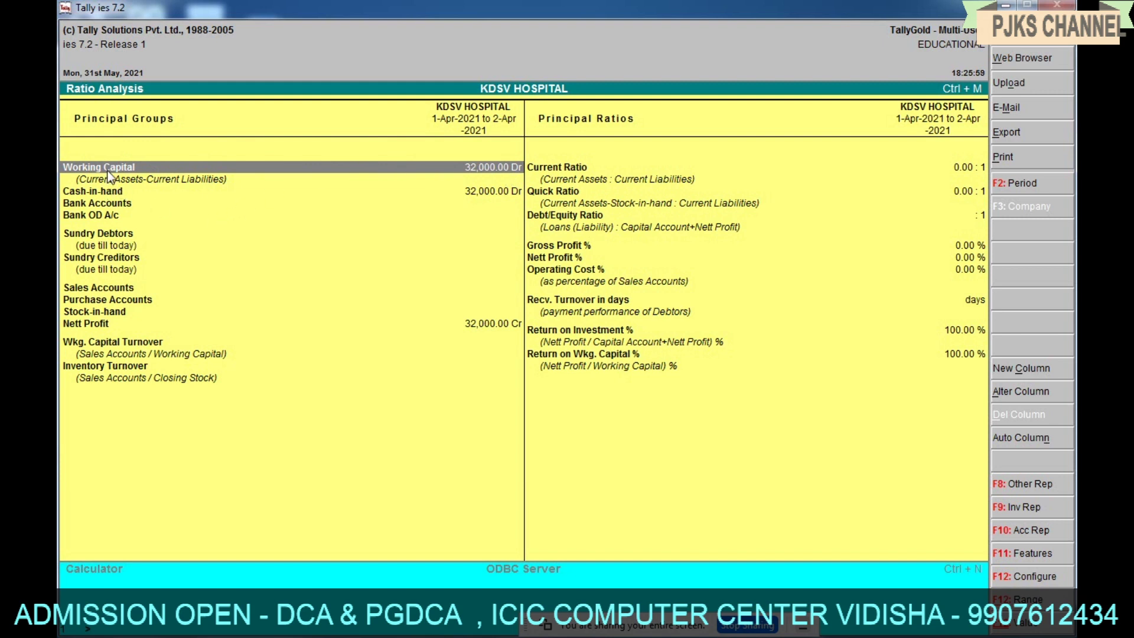
click(487, 329)
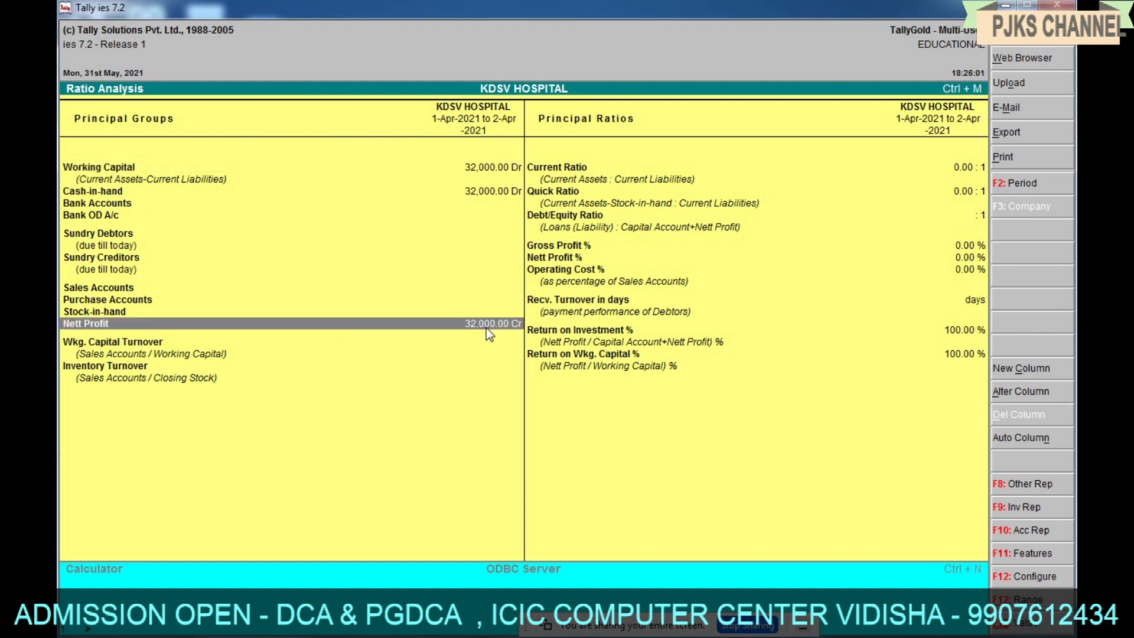
click(115, 170)
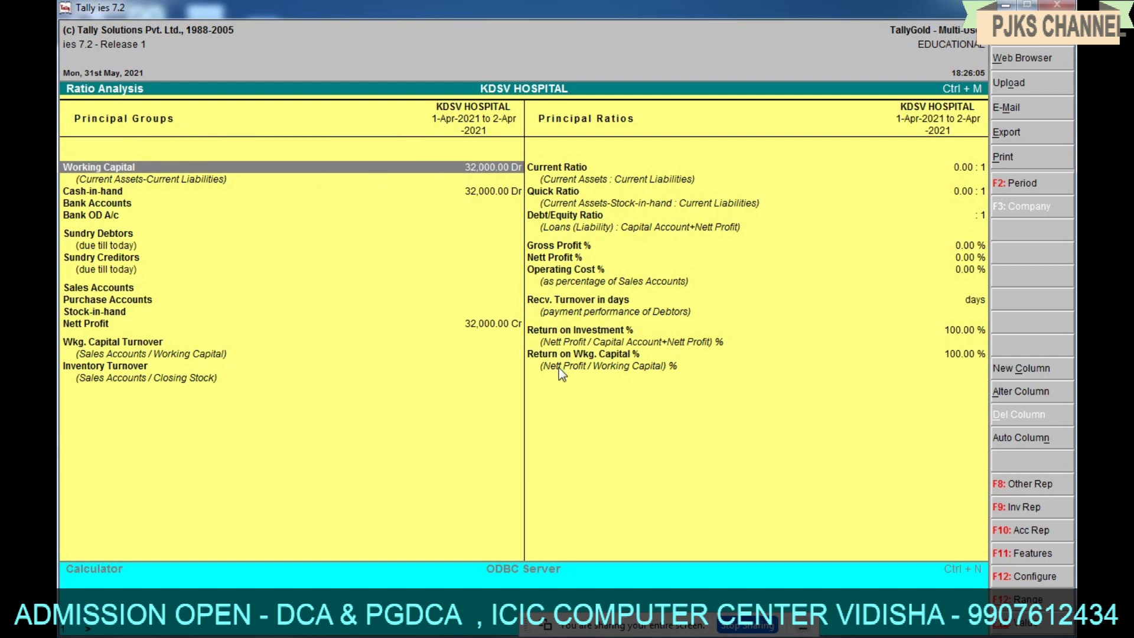
click(958, 356)
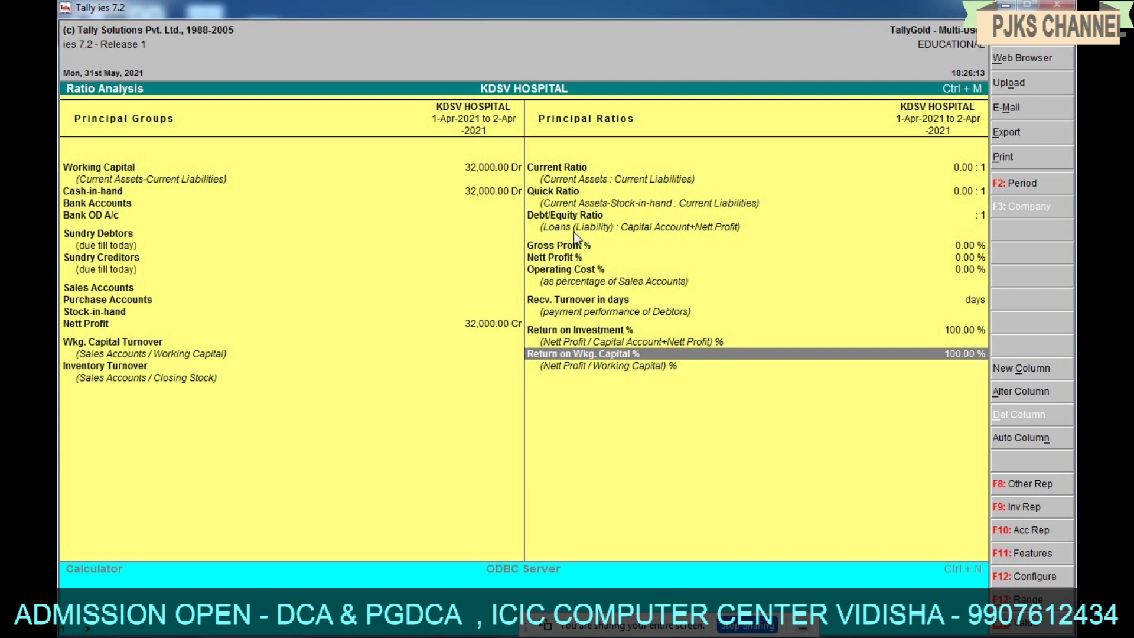
click(578, 247)
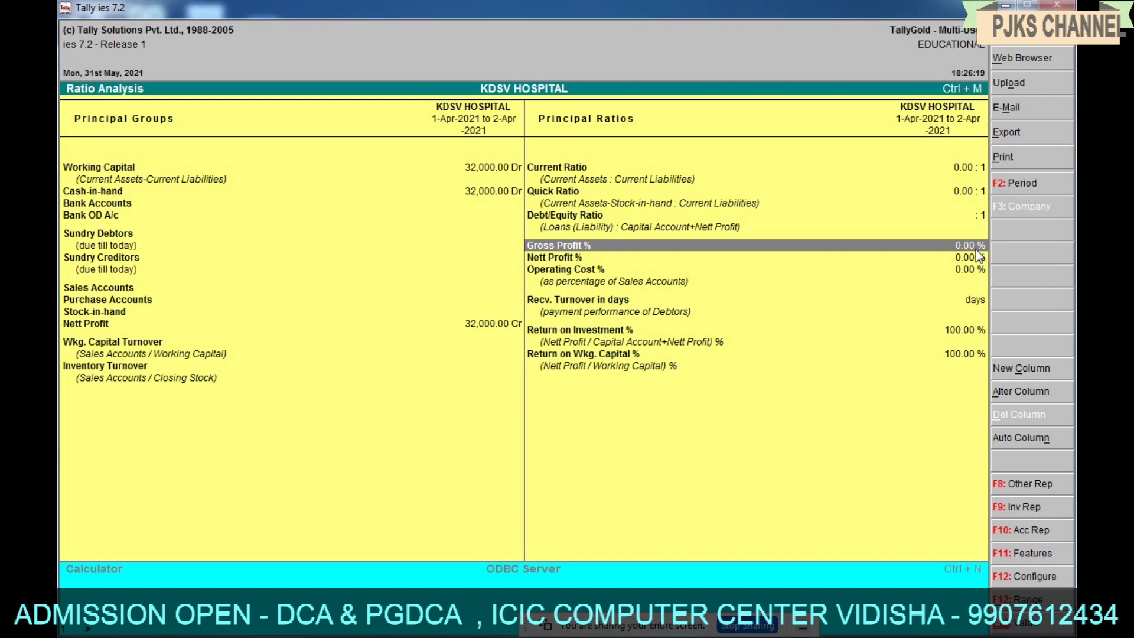
click(830, 260)
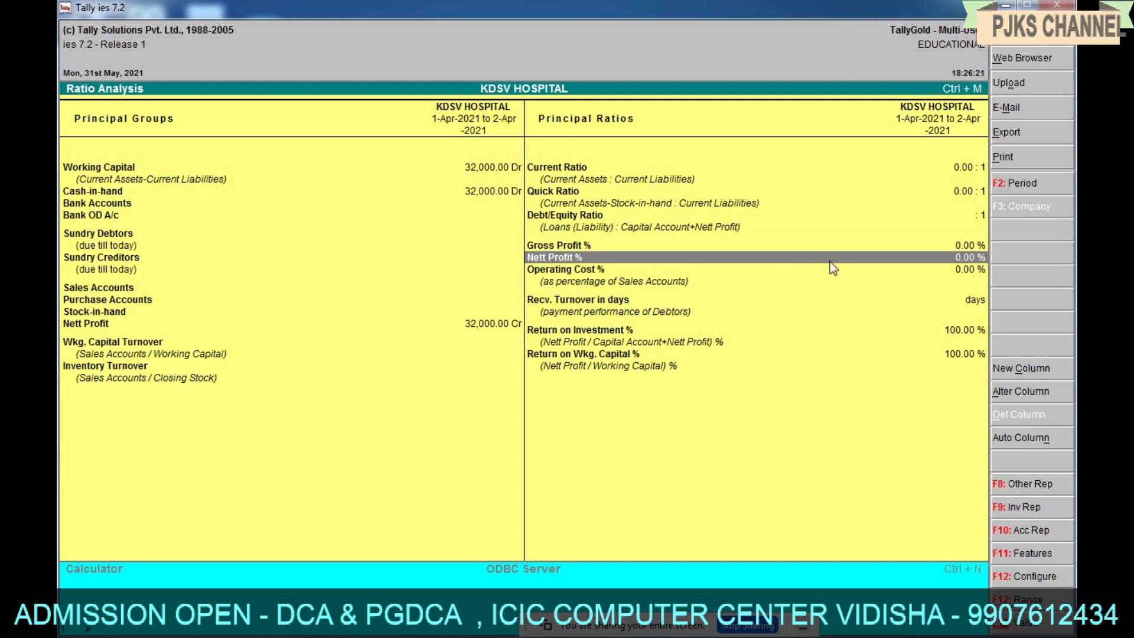
click(566, 272)
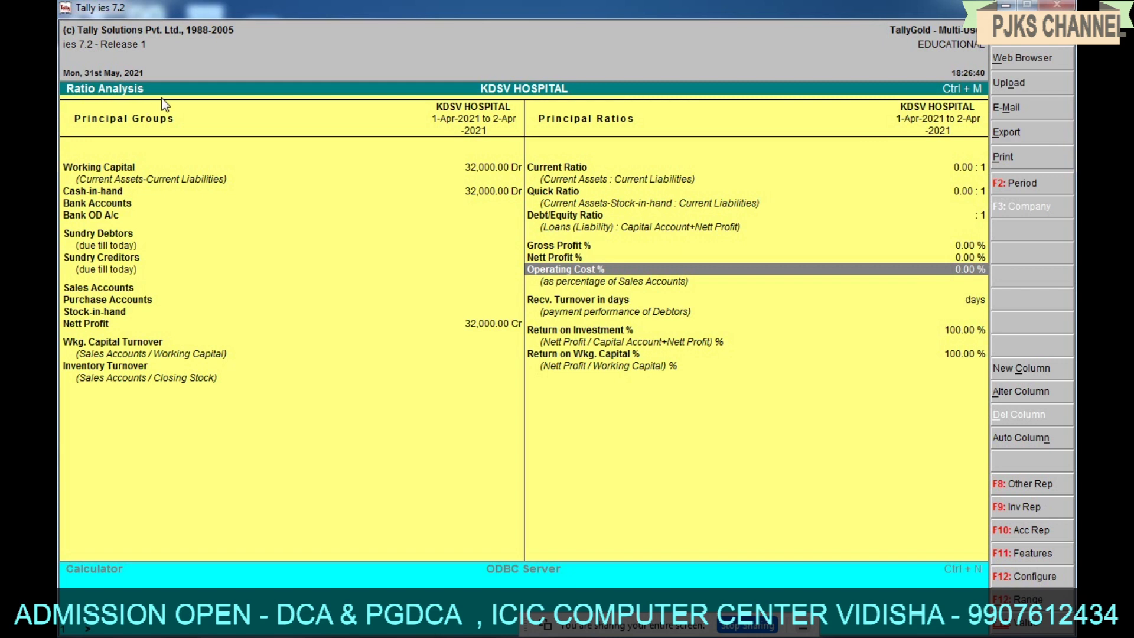
key(Escape)
key(Escape)
key(n)
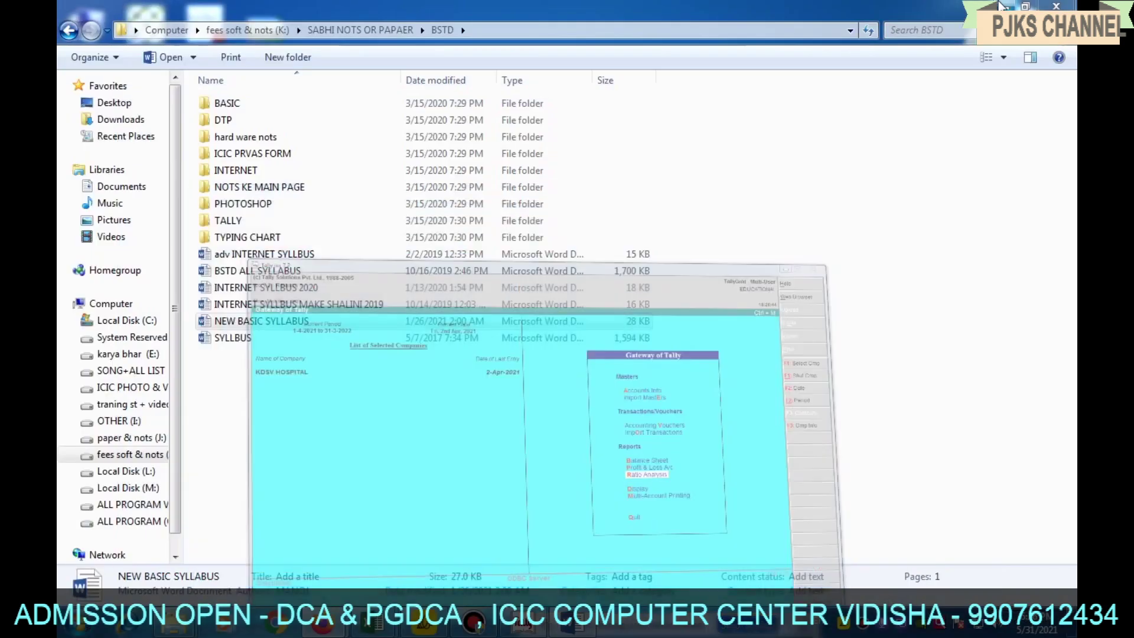
Step: Minimize Tally, close the BSTD folder window and switch to the NEW BASIC SYLLABUS document in Word
click(1006, 6)
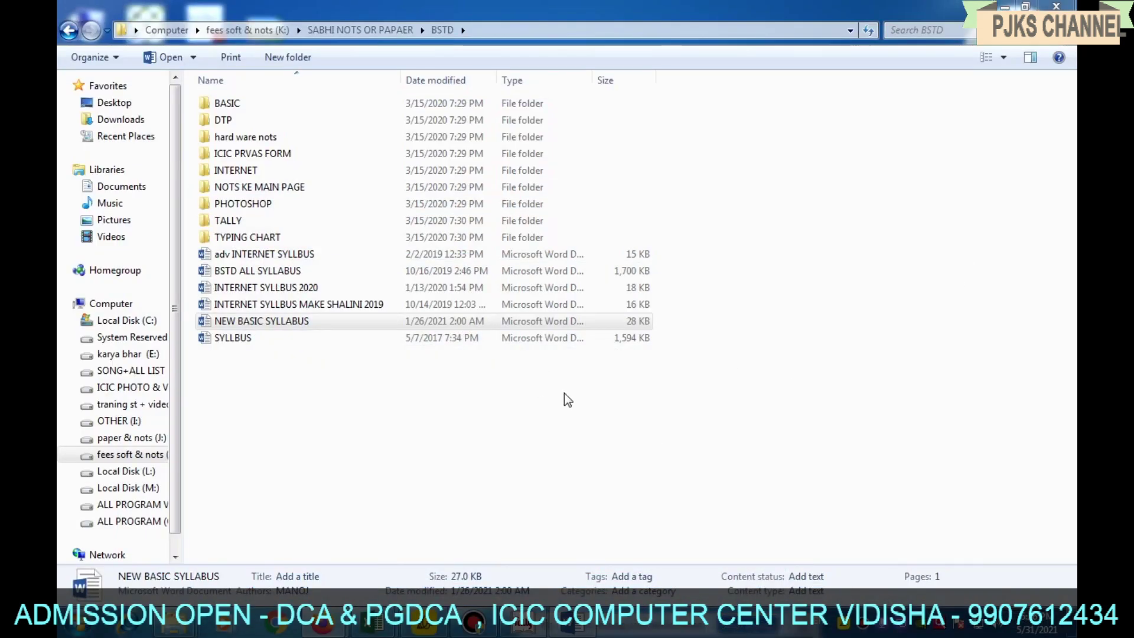
click(1055, 6)
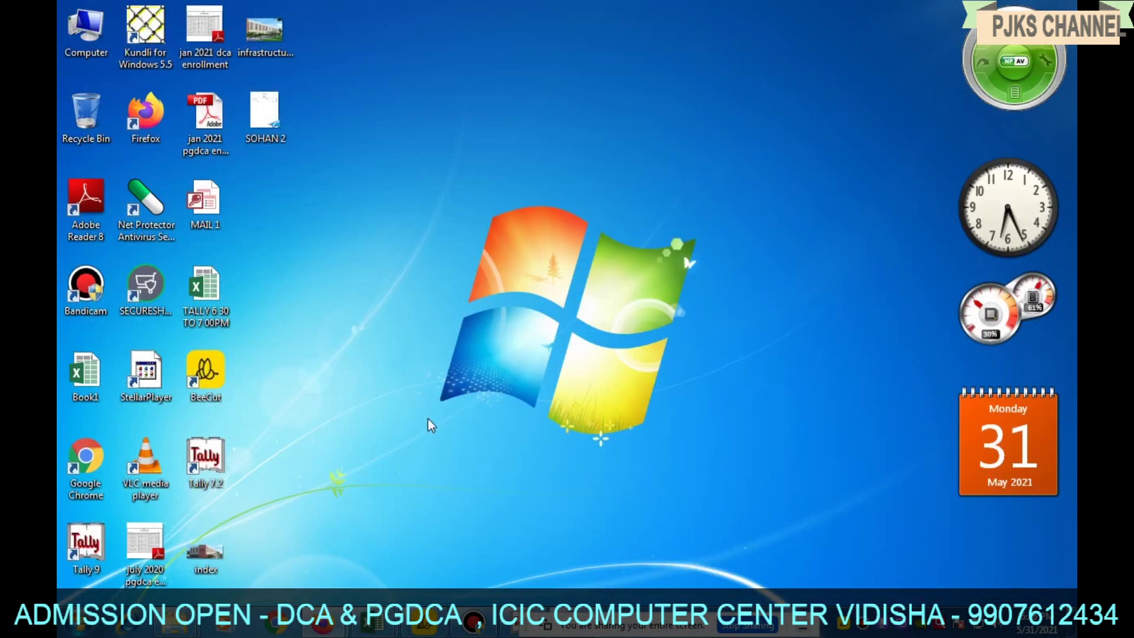
mouse_move(368, 629)
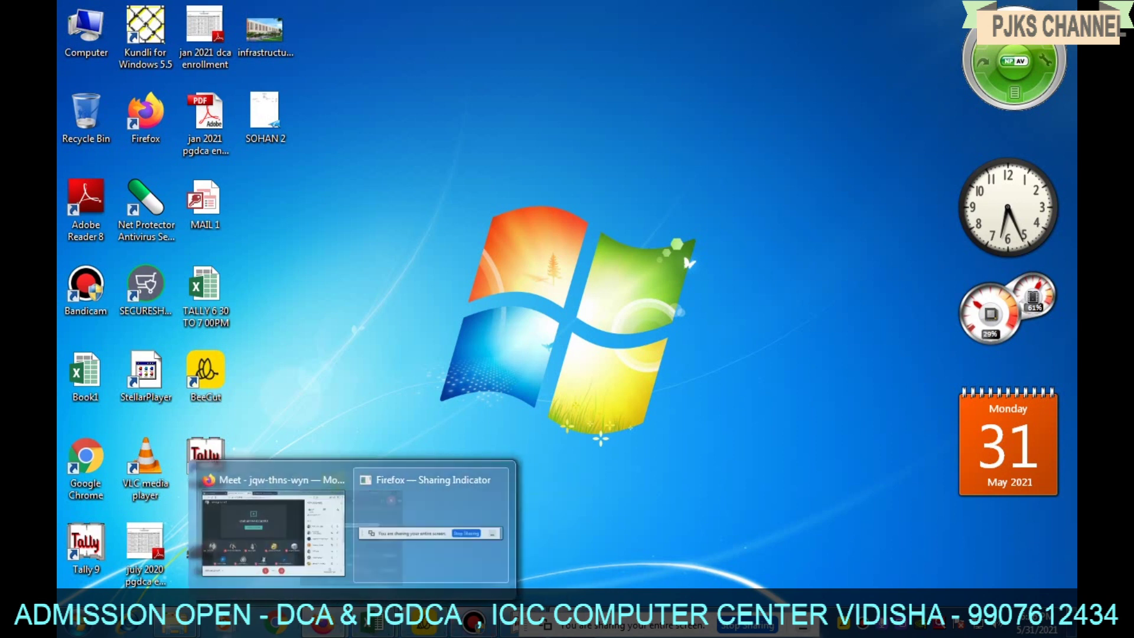
mouse_move(177, 629)
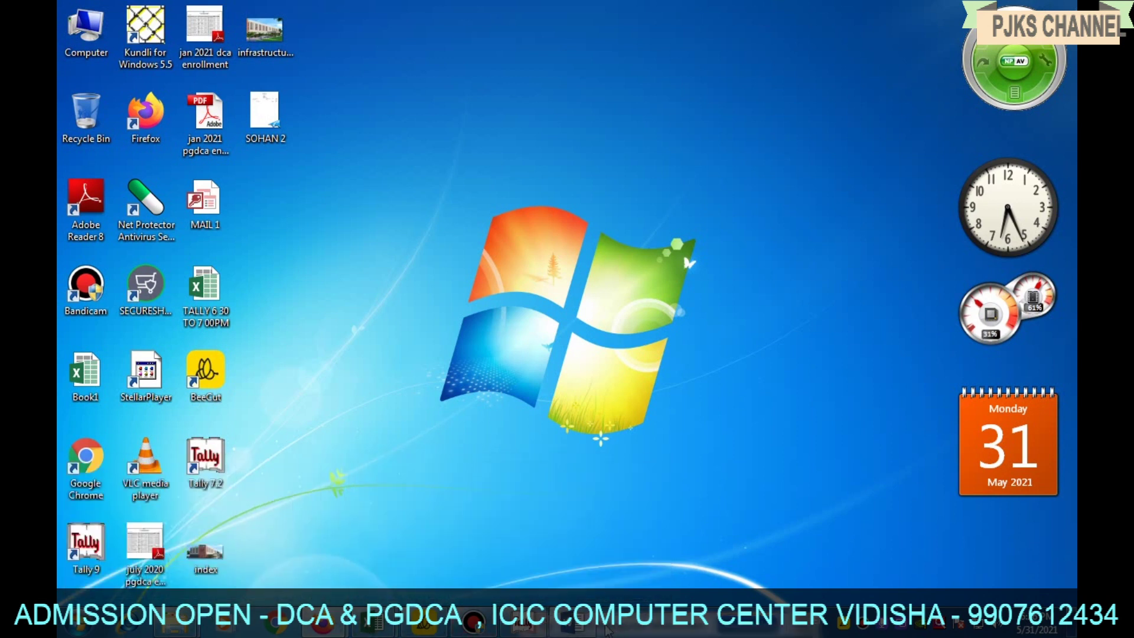
click(571, 629)
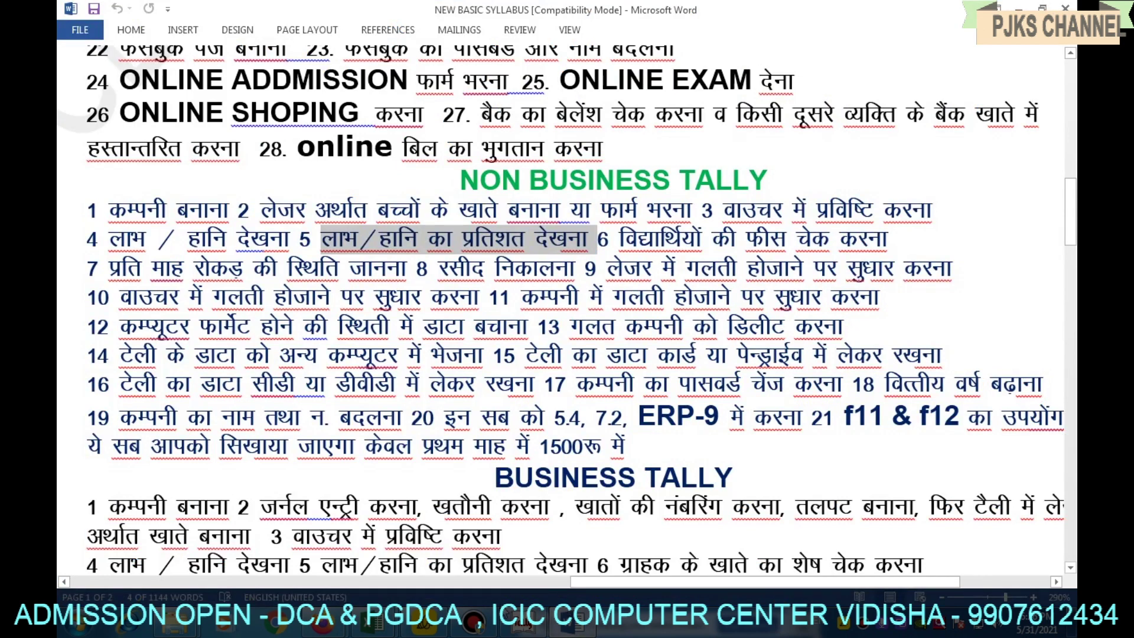
click(478, 627)
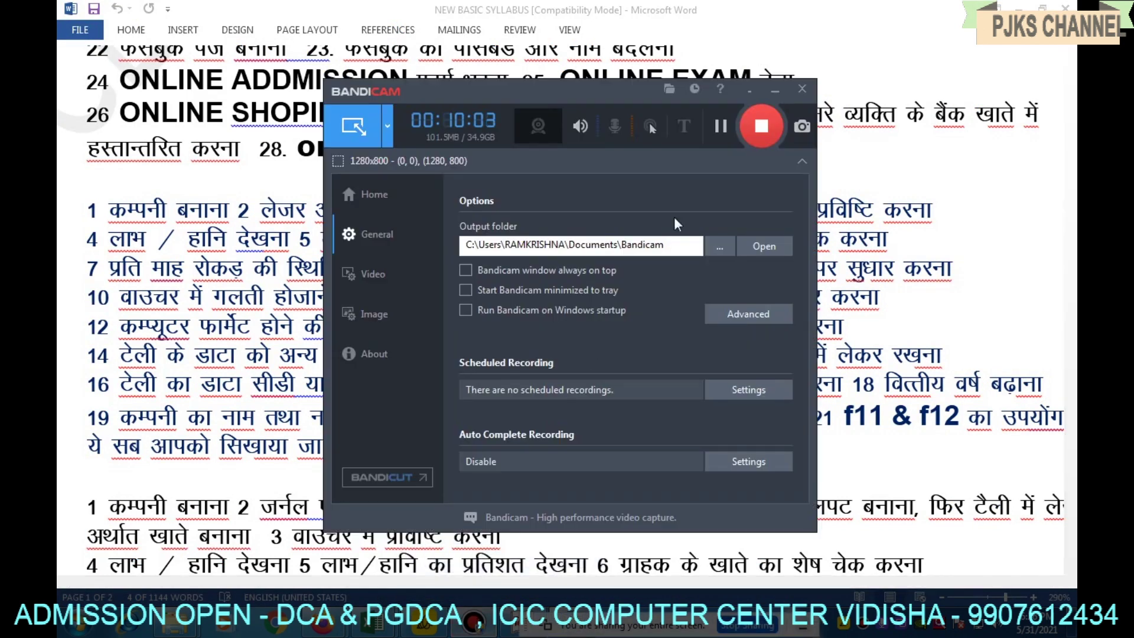
click(774, 90)
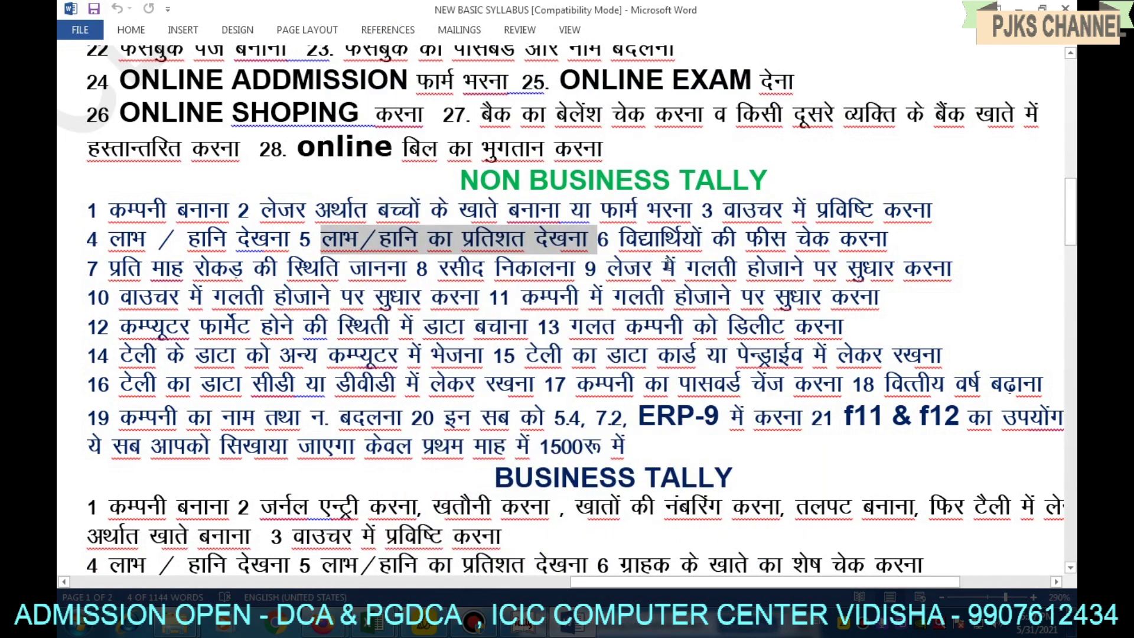
Step: Highlight item 6 on checking students' fees in the NON BUSINESS TALLY section of the syllabus and switch to Tally
drag(619, 239, 894, 243)
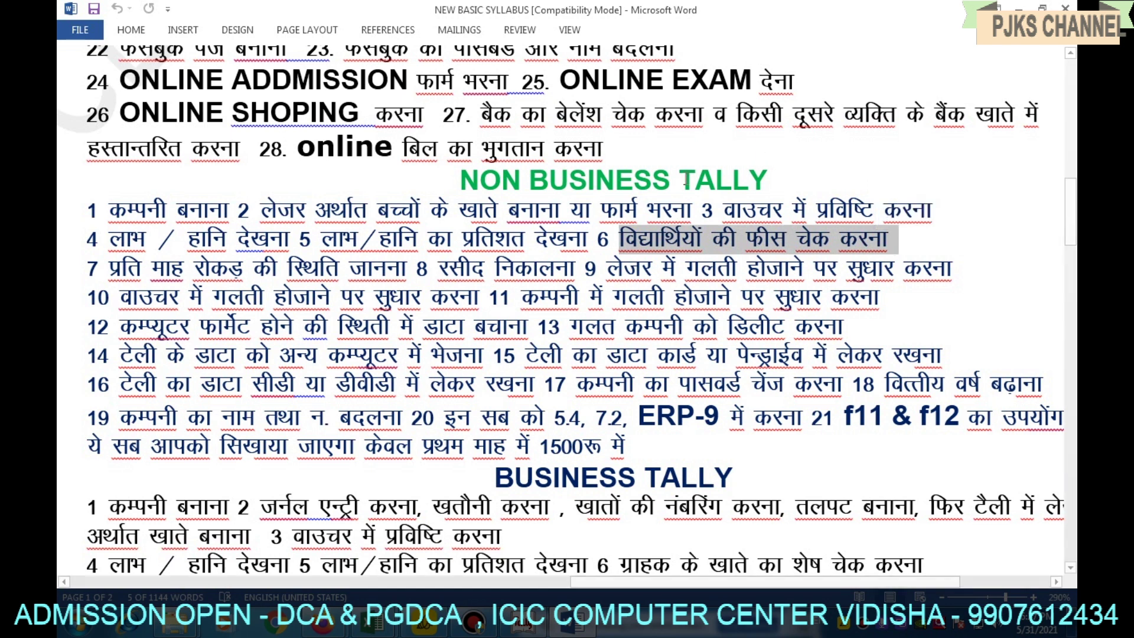
click(798, 359)
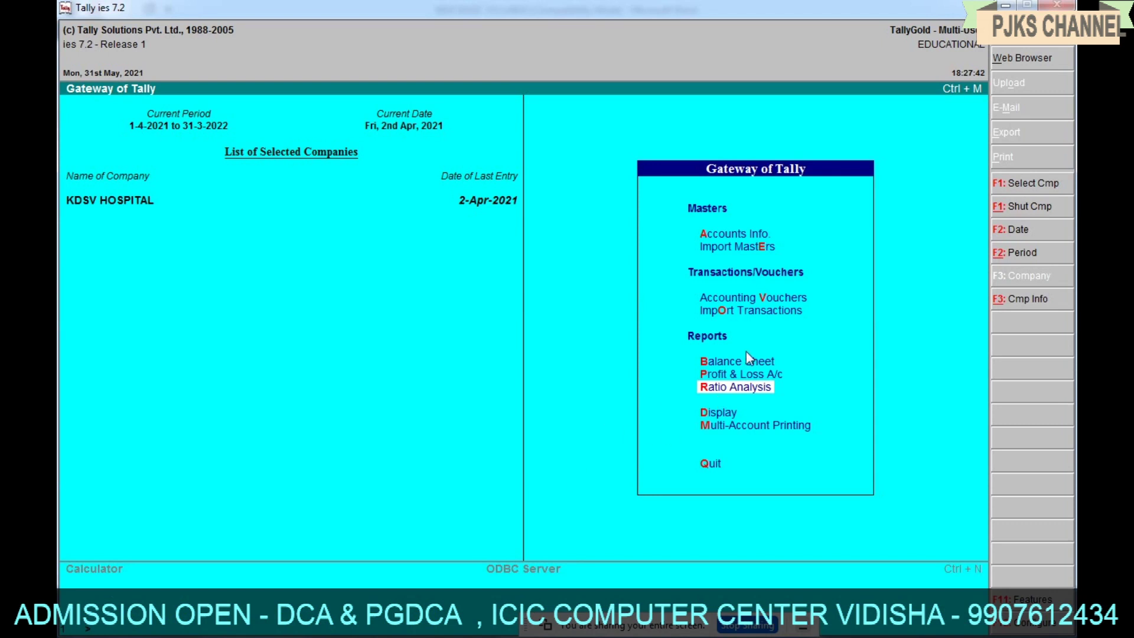
Step: Display the account book vouchers of the ledger listed directly below FURNITURE A/C
key(d)
key(a)
key(l)
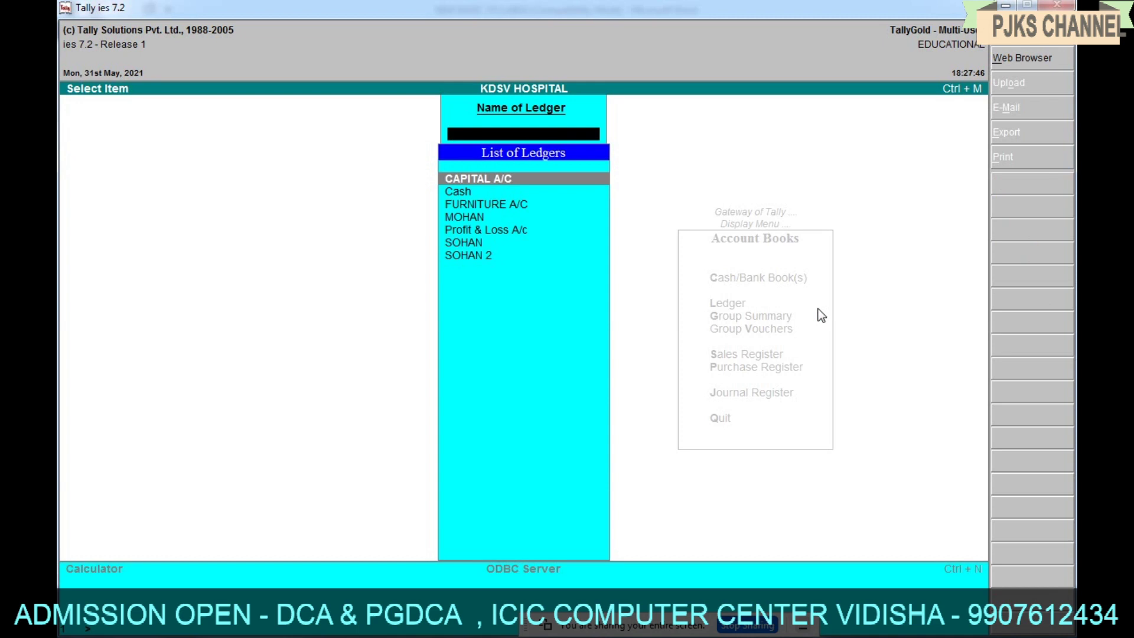
key(Down)
key(Down)
key(Down)
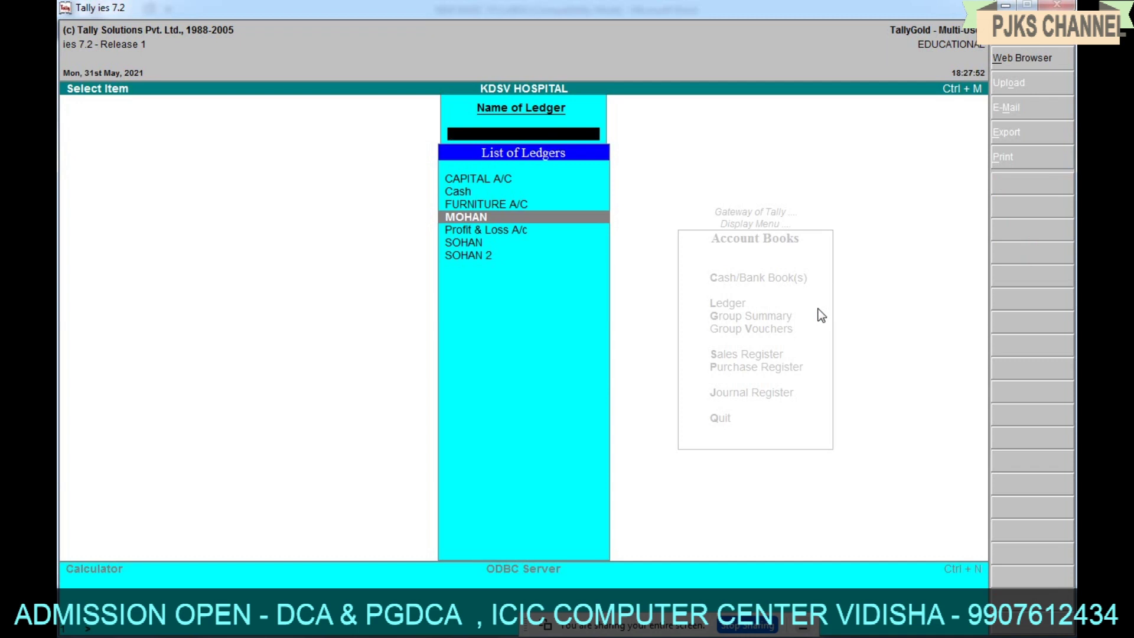
key(Return)
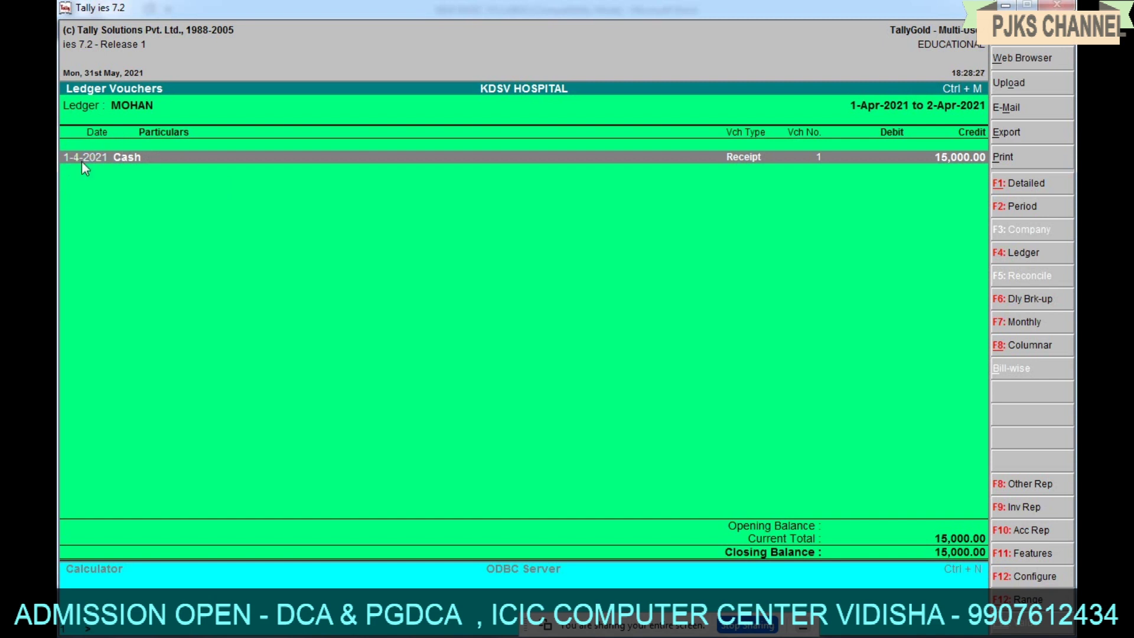
Step: View the details of receipt voucher No. 1, leave it without changes and return to the Gateway of Tally
double_click(963, 160)
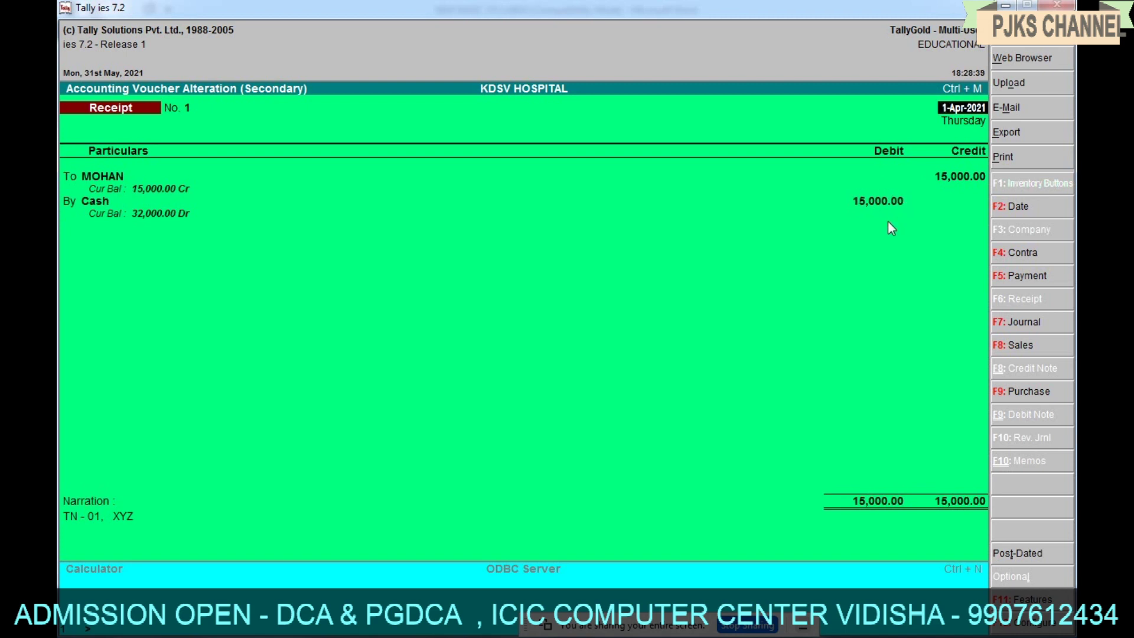
key(Escape)
key(y)
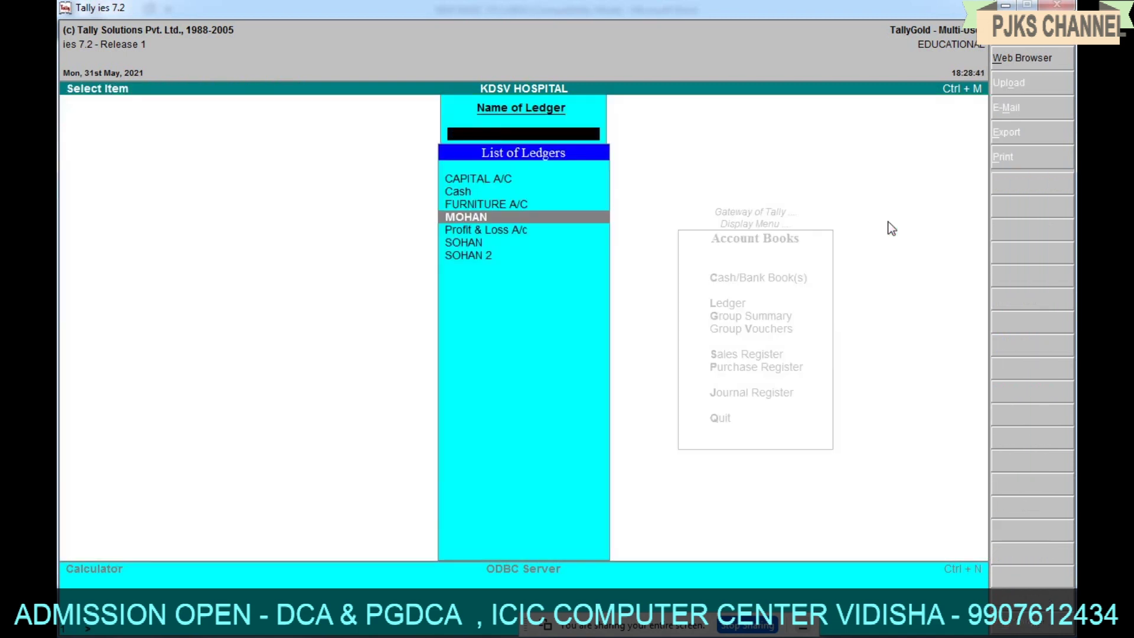
key(Escape)
key(Escape)
key(Escape)
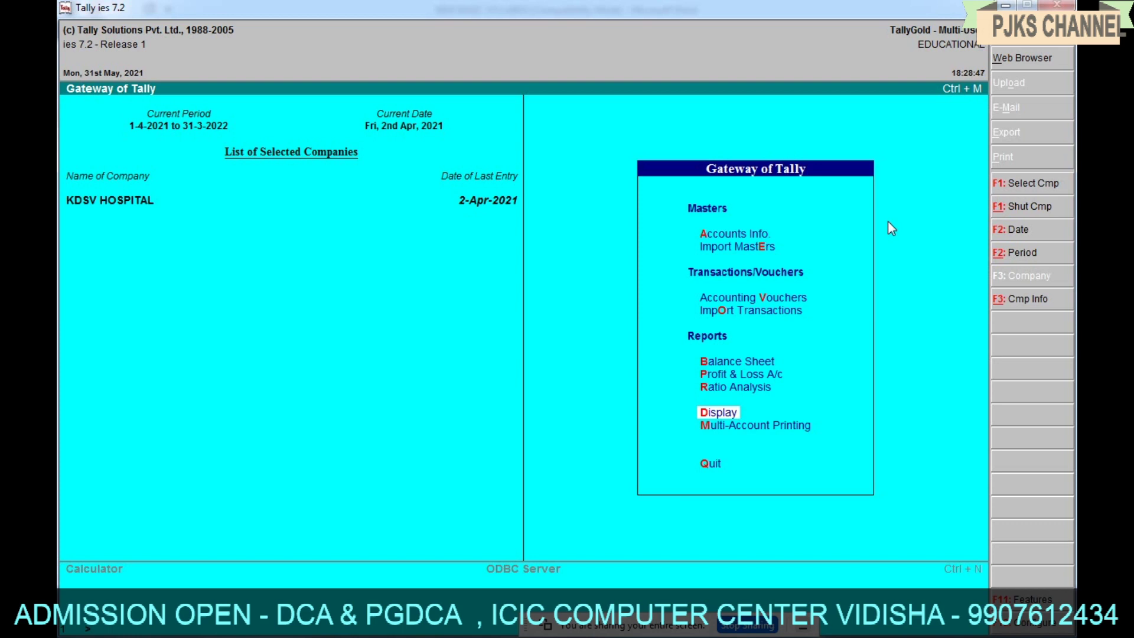
Step: Reopen the account book vouchers of the same ledger, listed between FURNITURE A/C and Profit & Loss A/c
key(Return)
key(a)
key(l)
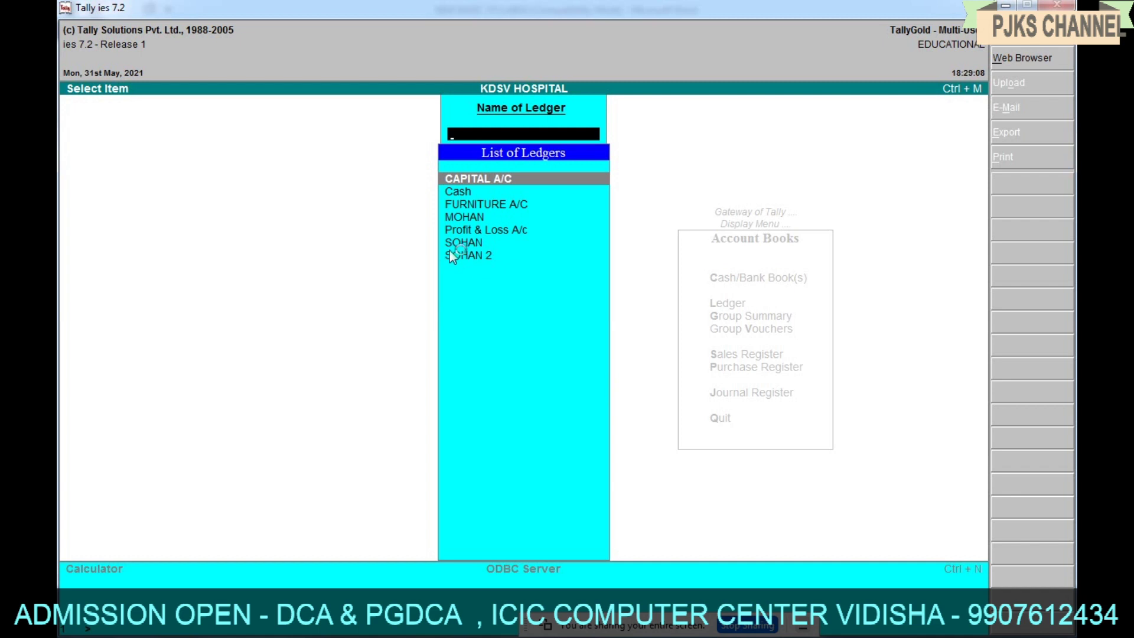
click(480, 219)
key(Return)
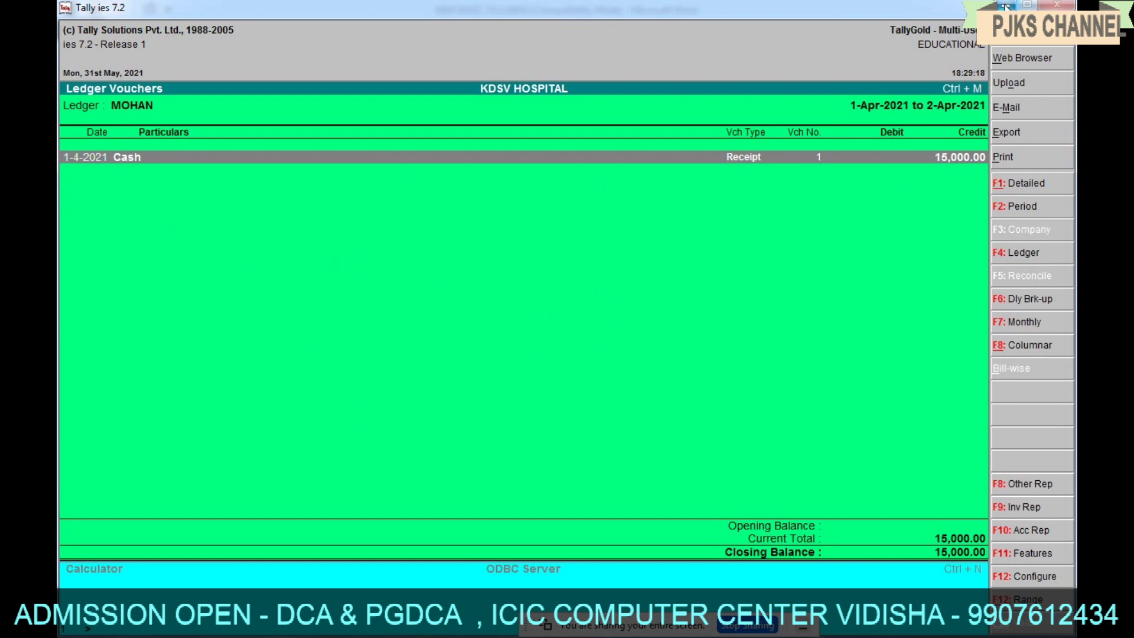
Step: Minimize Tally and highlight item 7 on knowing the monthly cash position in the NON BUSINESS TALLY syllabus section
click(1005, 6)
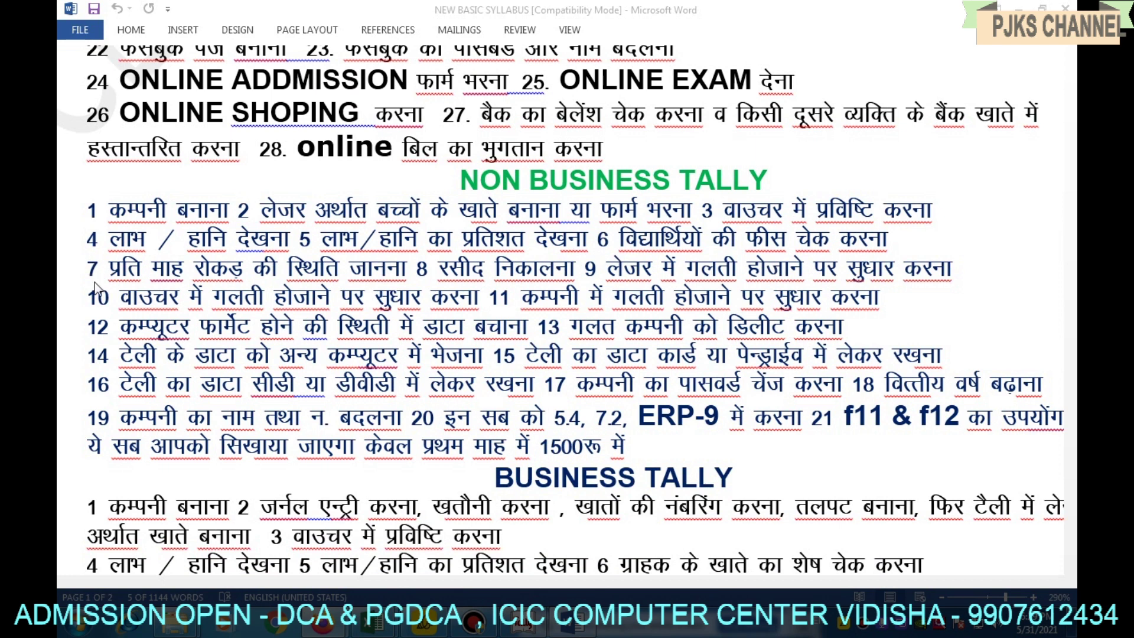
double_click(123, 268)
drag(162, 264, 399, 275)
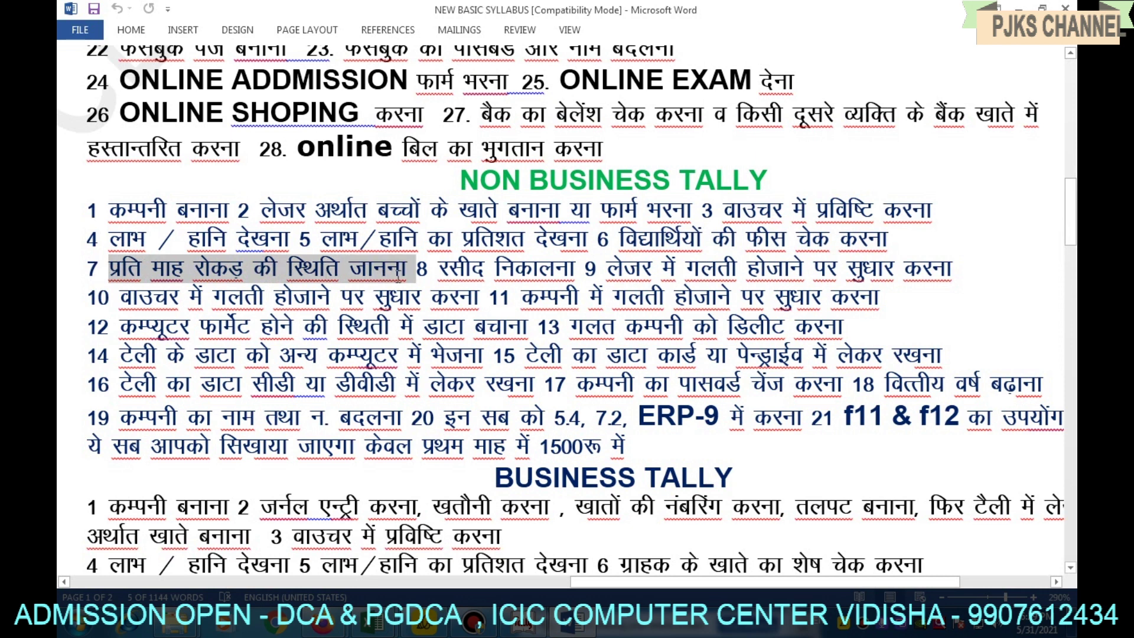